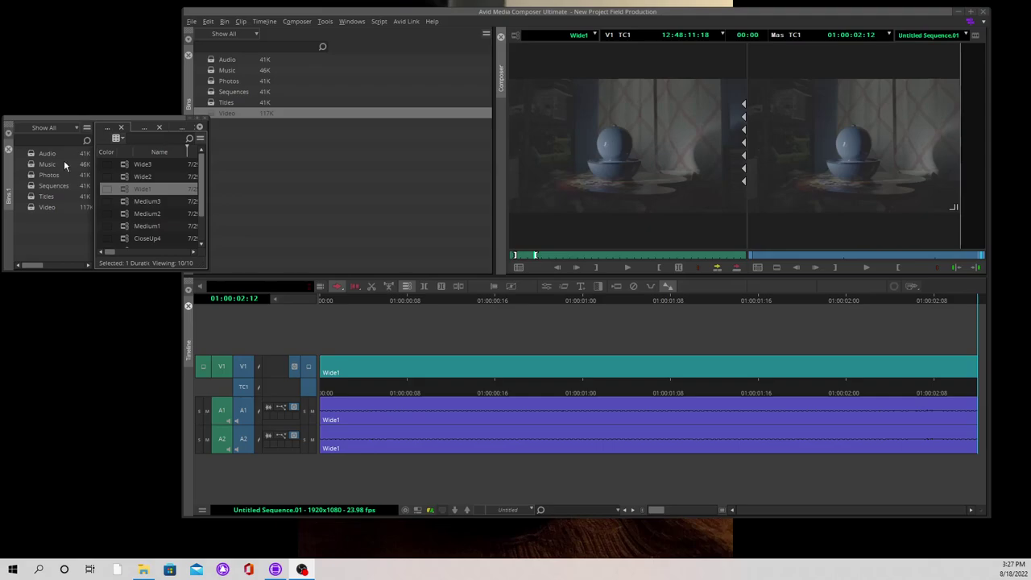
- Open the Music bin, load Late Night Radio into the Source monitor and play it once
double_click(32, 166)
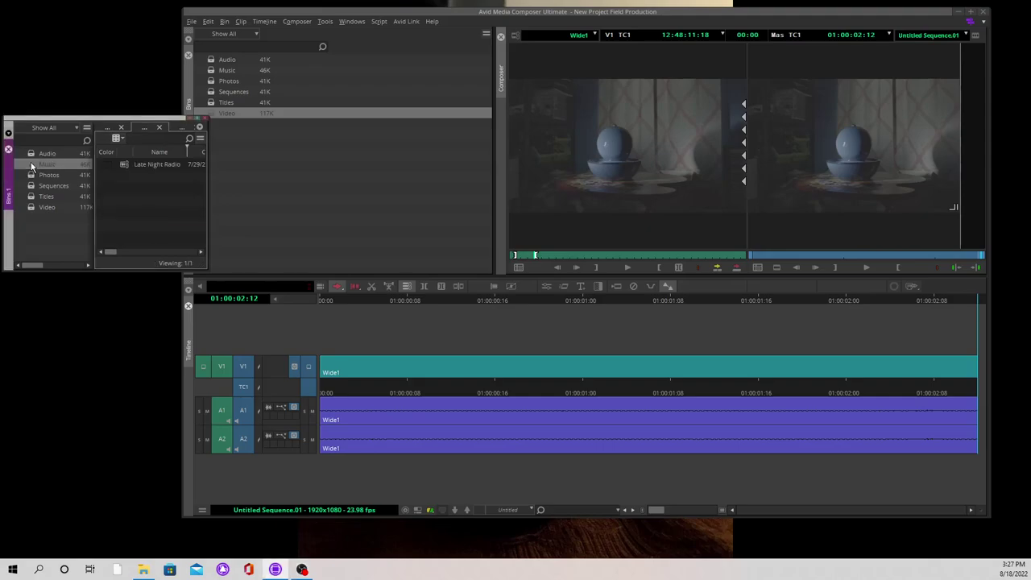
double_click(123, 163)
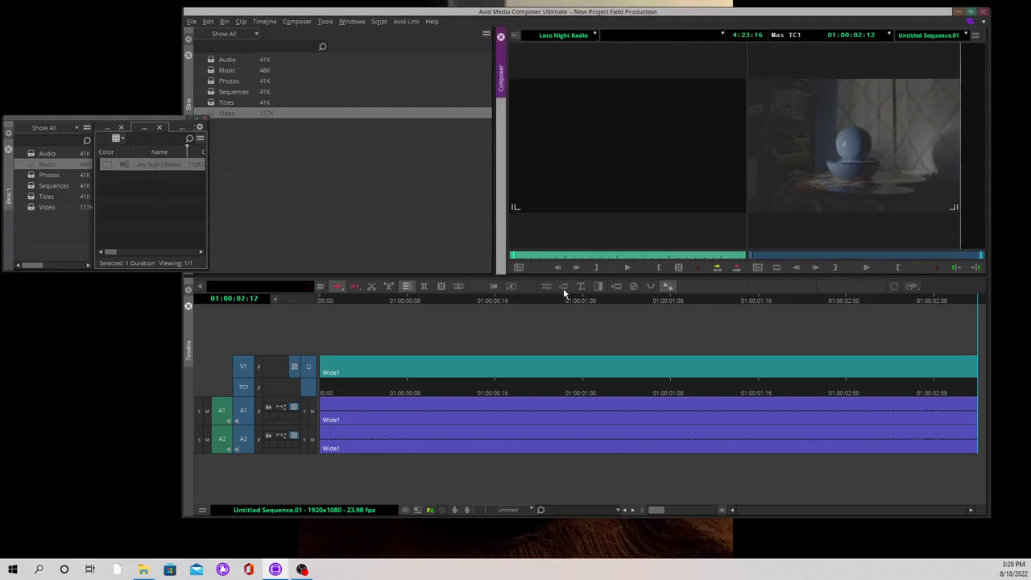
left_click(628, 268)
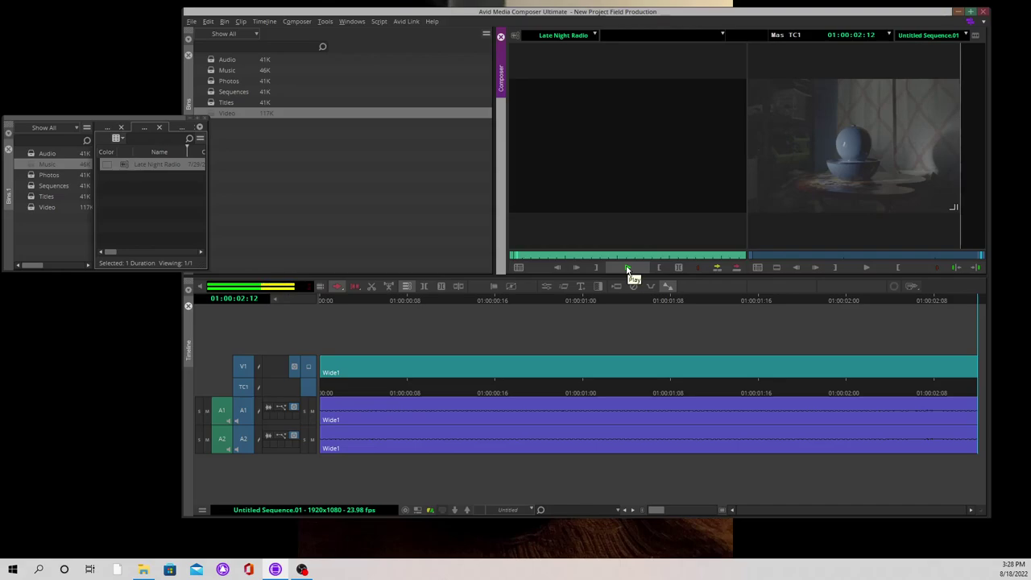
left_click(628, 268)
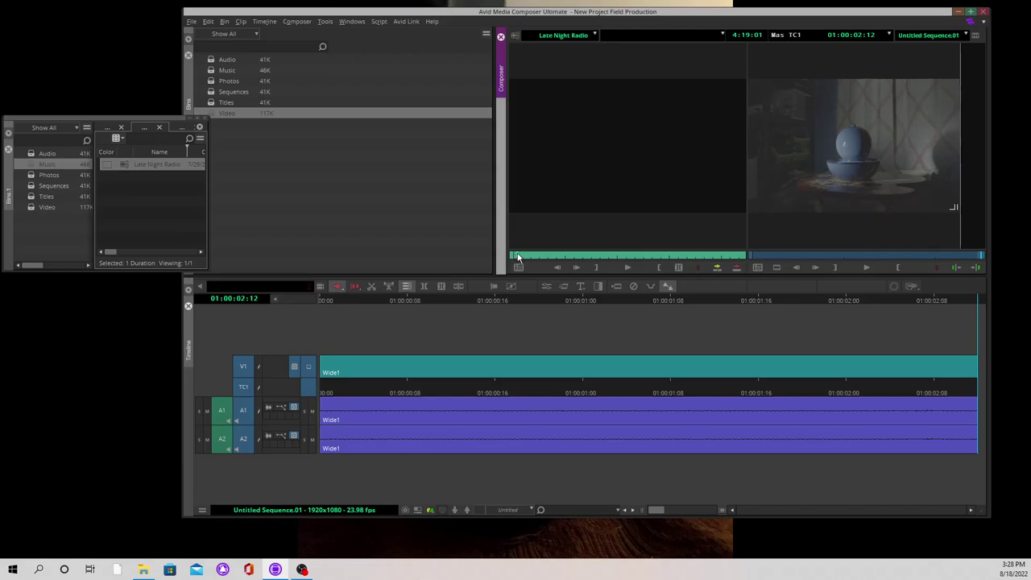
- Set a source mark, then add mono audio tracks A3 and A4 via Timeline > New > Audio Track
key("i")
left_click(295, 23)
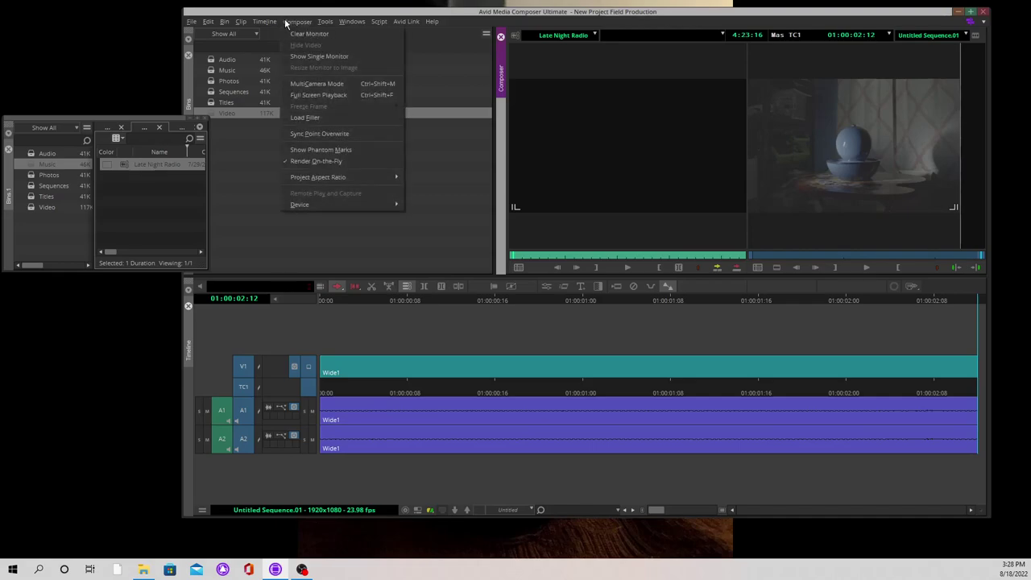
mouse_move(277, 24)
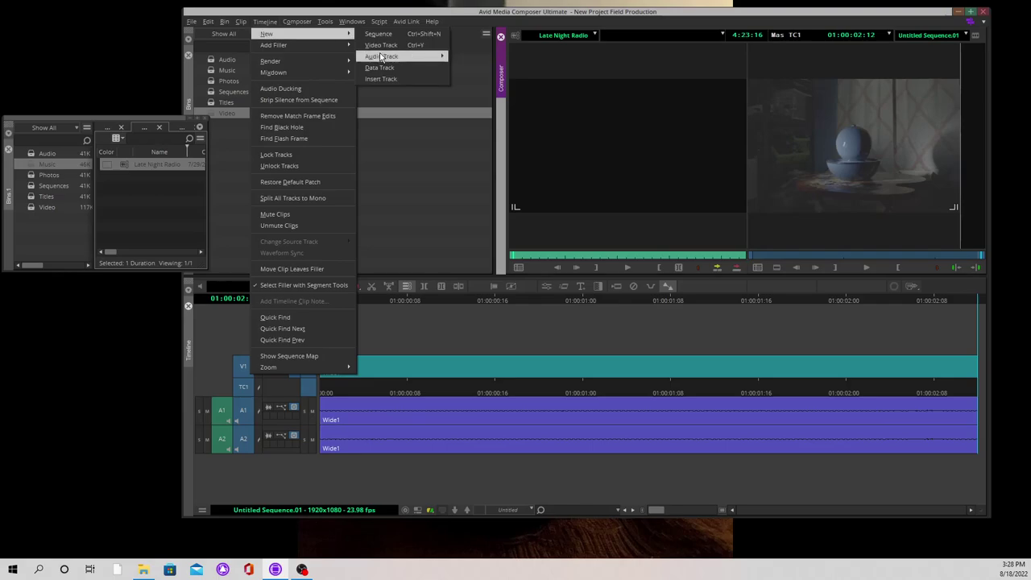
mouse_move(382, 58)
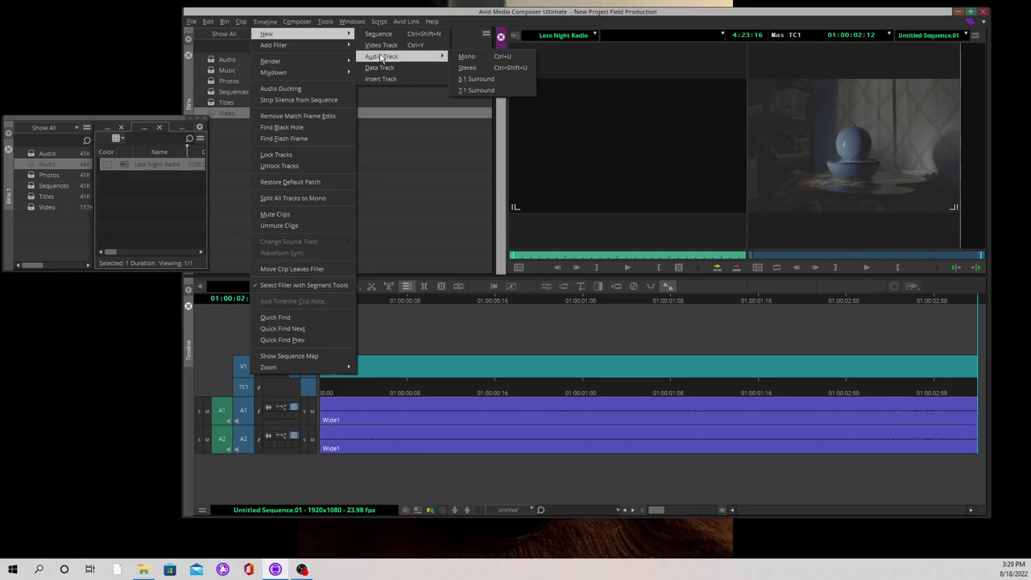
left_click(469, 56)
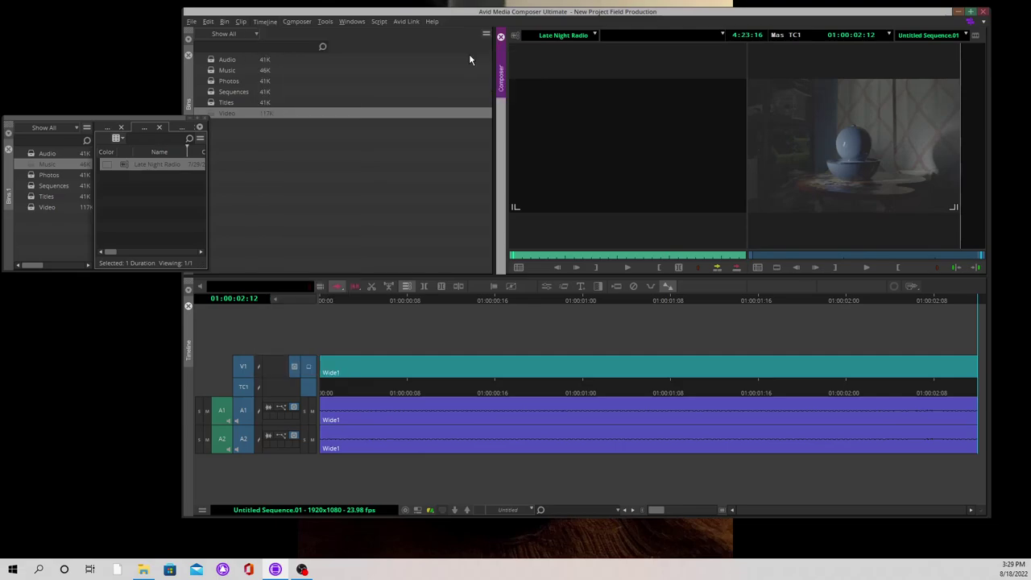
left_click(300, 24)
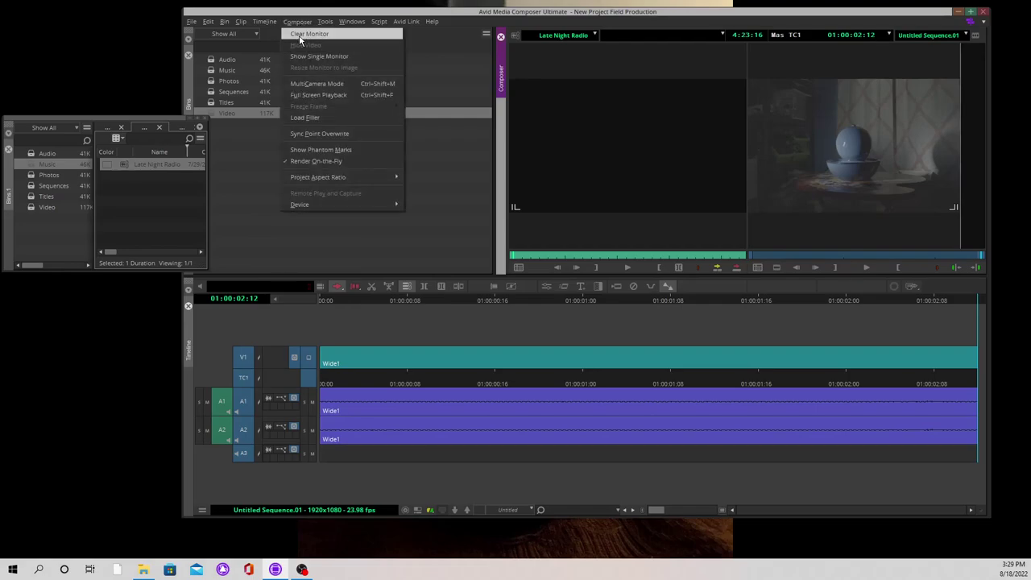
mouse_move(331, 35)
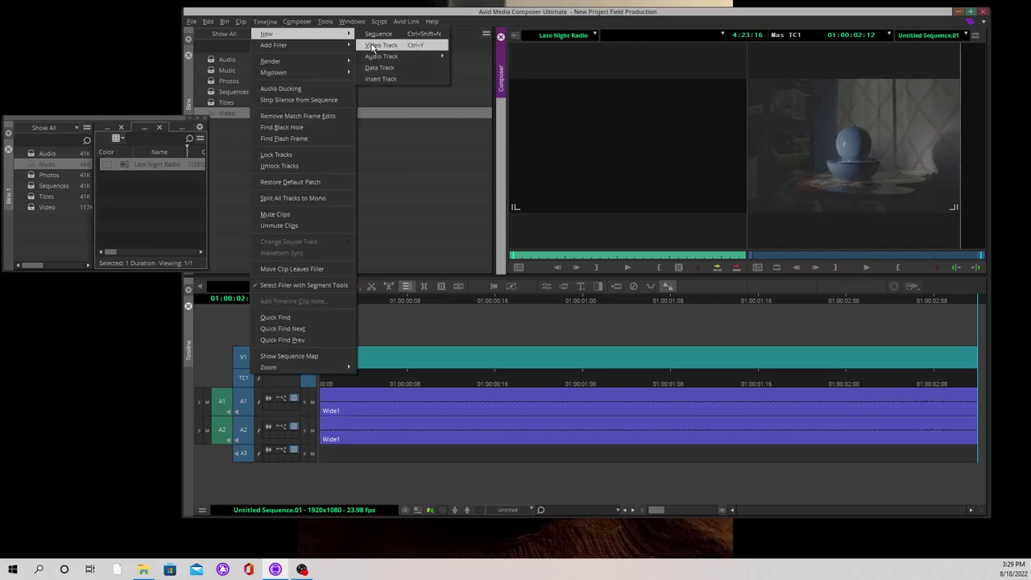
mouse_move(444, 58)
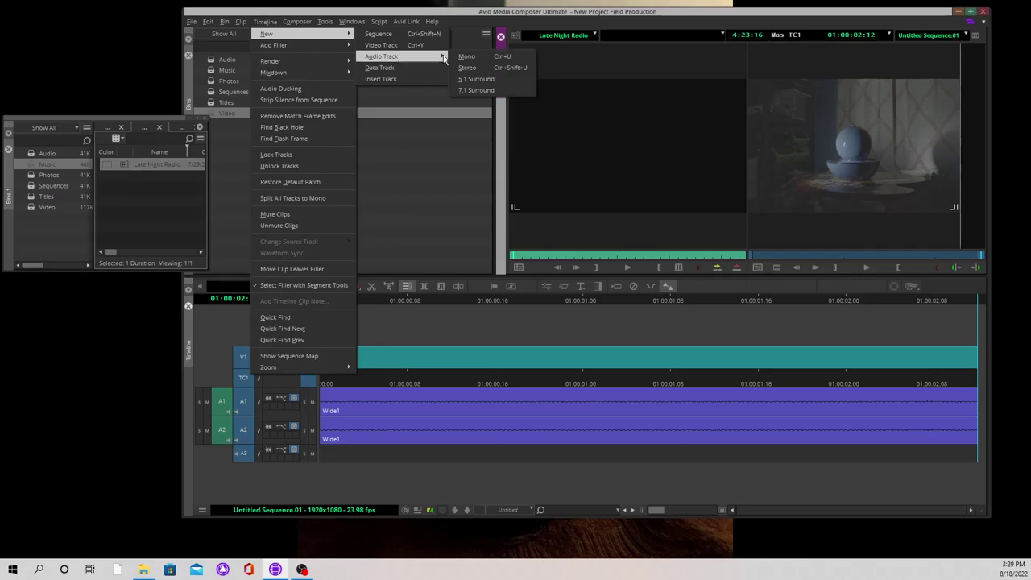
left_click(473, 57)
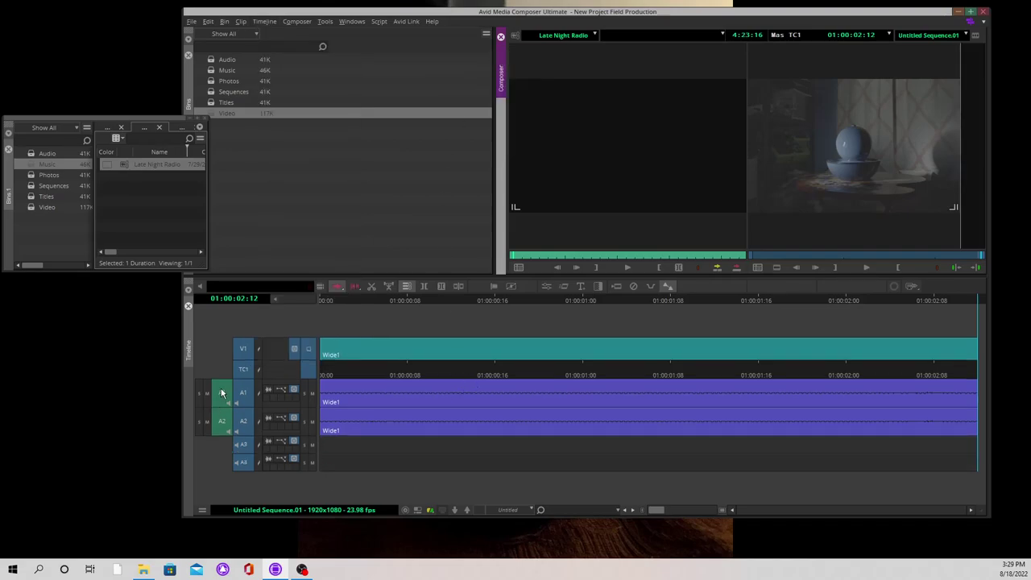
- Patch source audio A1 down to record track A3 so the music's channels feed A3 and A4
left_click_drag(221, 394, 242, 462)
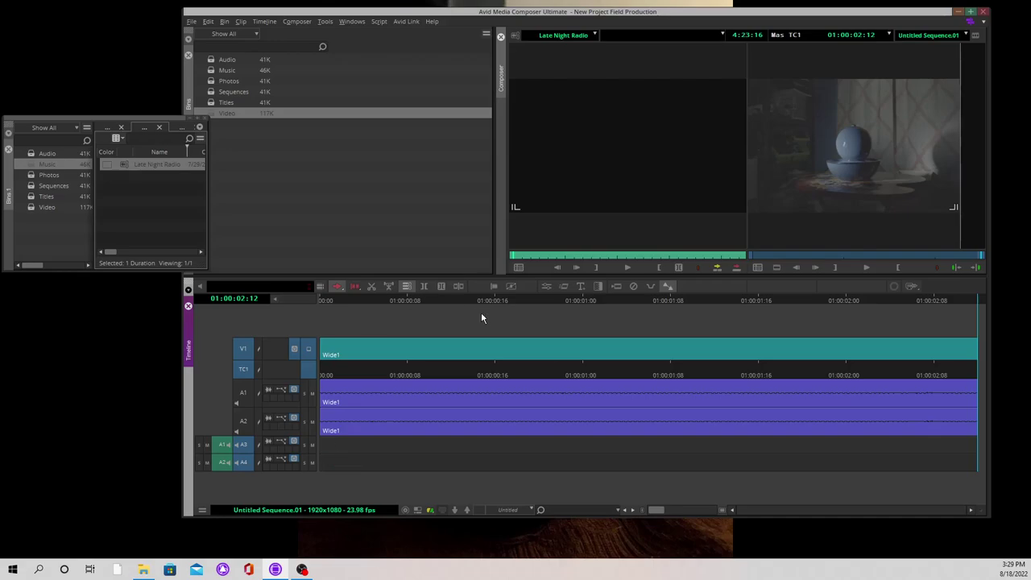
- Activate the Source monitor and step the Late Night Radio clip back seven frames
left_click(520, 258)
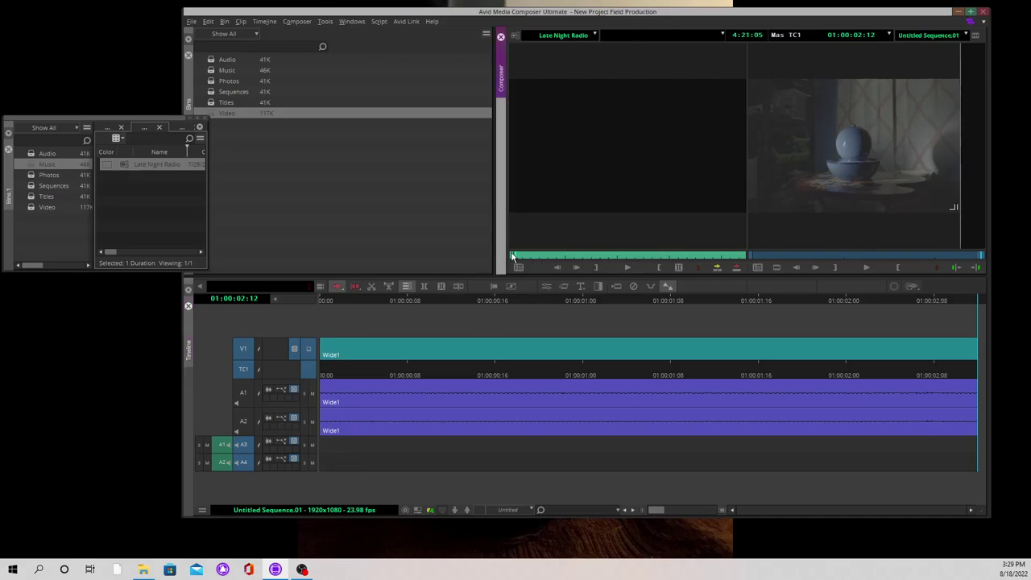
left_click(577, 268)
left_click(577, 268)
left_click(577, 269)
left_click(577, 268)
left_click(577, 268)
left_click(577, 269)
left_click(577, 268)
left_click(577, 268)
left_click(577, 269)
left_click(596, 268)
- From a later point in the clip, step back eleven frames and set a trim mark
left_click(743, 256)
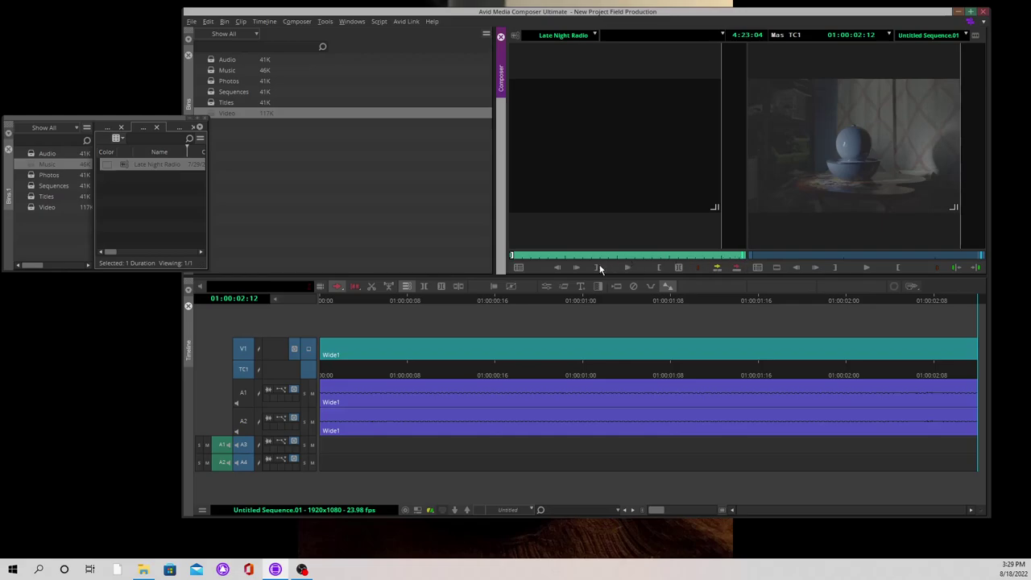
left_click(559, 268)
left_click(558, 267)
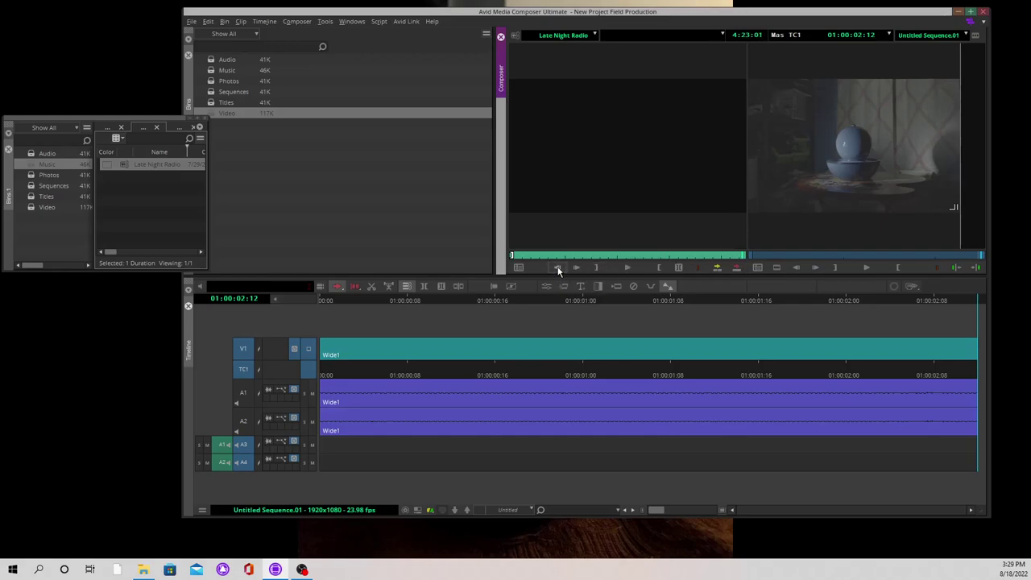
left_click(558, 267)
left_click(559, 268)
left_click(558, 268)
left_click(559, 268)
left_click(559, 268)
left_click(559, 268)
left_click(557, 268)
left_click(558, 267)
left_click(559, 268)
left_click(660, 268)
- Step the source clip forward eight frames
left_click(577, 269)
left_click(577, 268)
left_click(577, 268)
left_click(576, 269)
left_click(577, 268)
left_click(577, 269)
left_click(577, 269)
left_click(577, 269)
mouse_move(509, 191)
- Jump to the clip's first frame and move just past it to mark the trimmed start
left_click(513, 256)
left_click(577, 266)
mouse_move(509, 140)
left_click(514, 257)
left_click(517, 257)
- Drag the marked Late Night Radio clip onto A3 and A4 at the sequence start, then scrub back to the start
left_click_drag(624, 126, 328, 441)
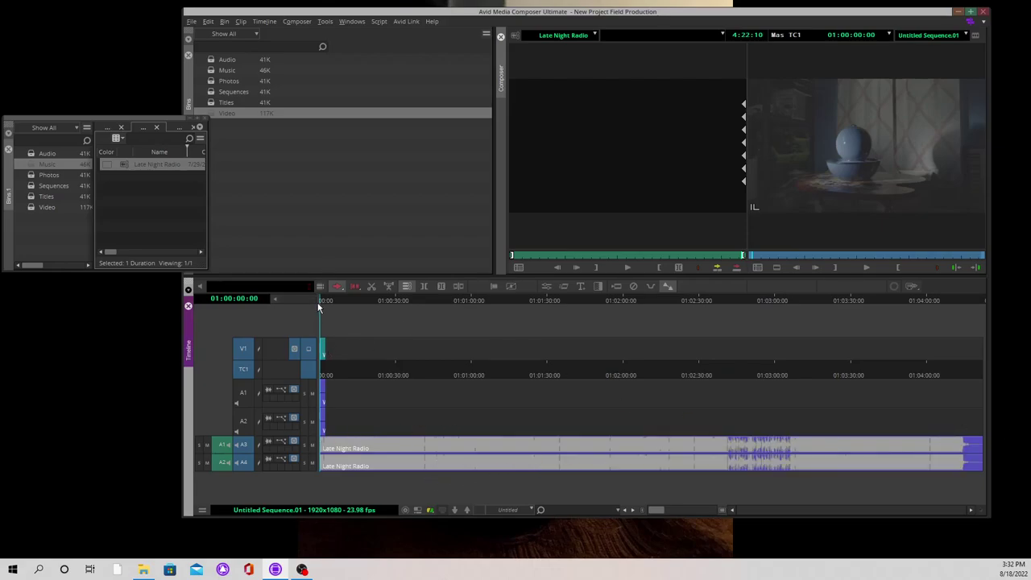
mouse_move(308, 301)
left_mouse_down()
mouse_move(444, 310)
mouse_move(290, 312)
mouse_move(350, 303)
mouse_move(303, 303)
left_mouse_up()
- Zoom the Timeline scale in, out and in again until Wide1 and the music waveforms show large
left_click_drag(655, 512, 630, 514)
left_click_drag(657, 512, 714, 513)
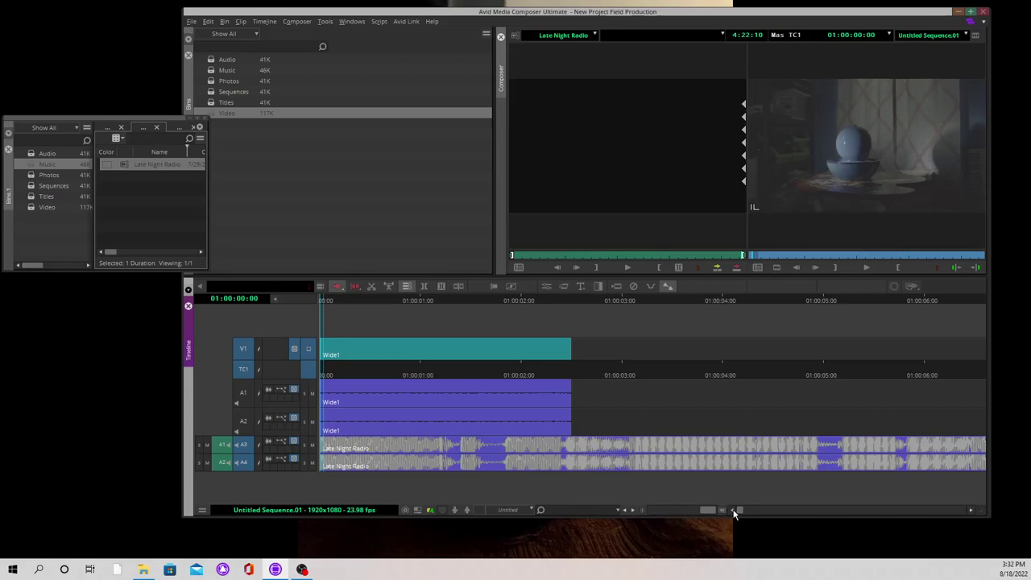
left_click_drag(710, 513, 639, 512)
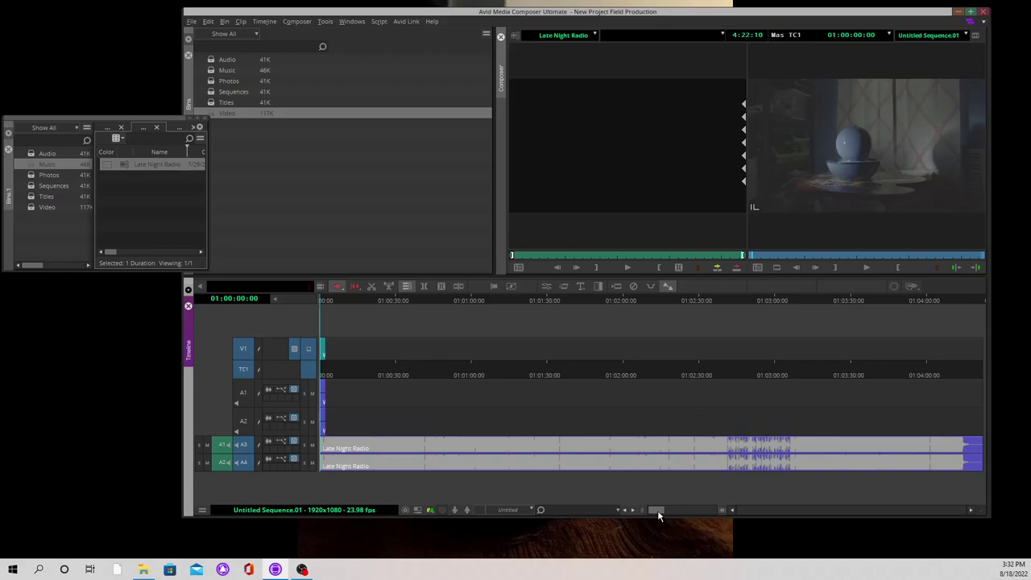
left_click_drag(658, 510, 730, 516)
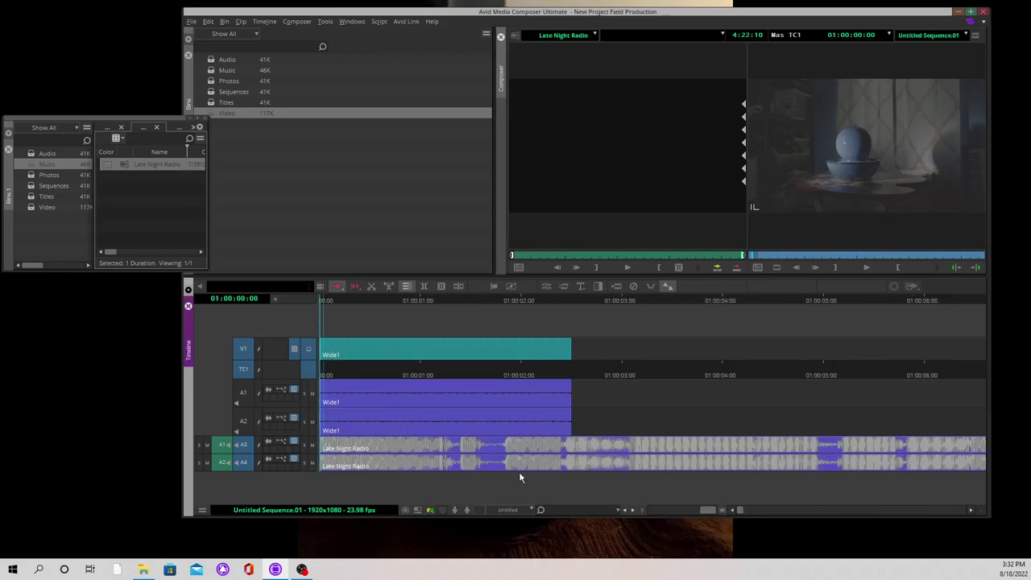